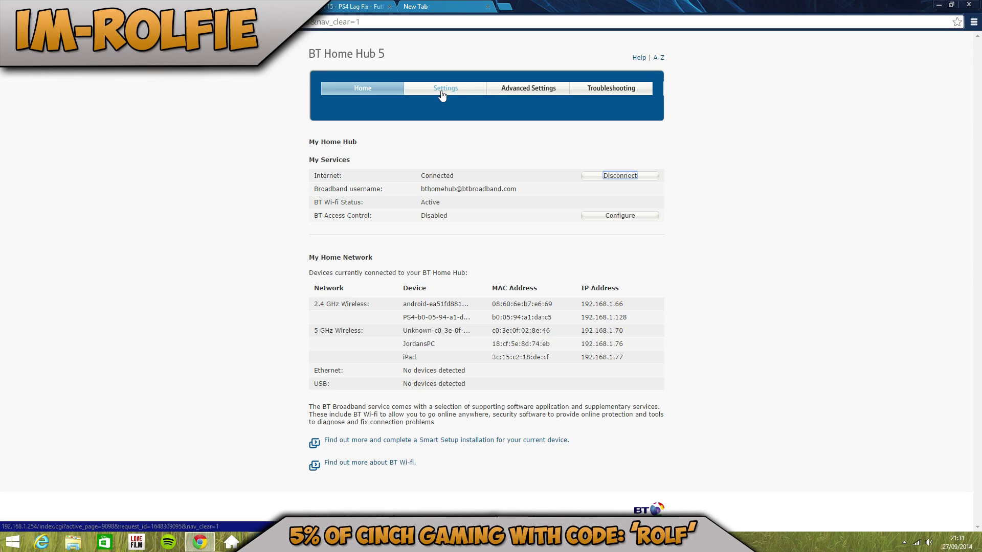
Step: Open the hub's Advanced Settings section from the top navigation
left_click(533, 89)
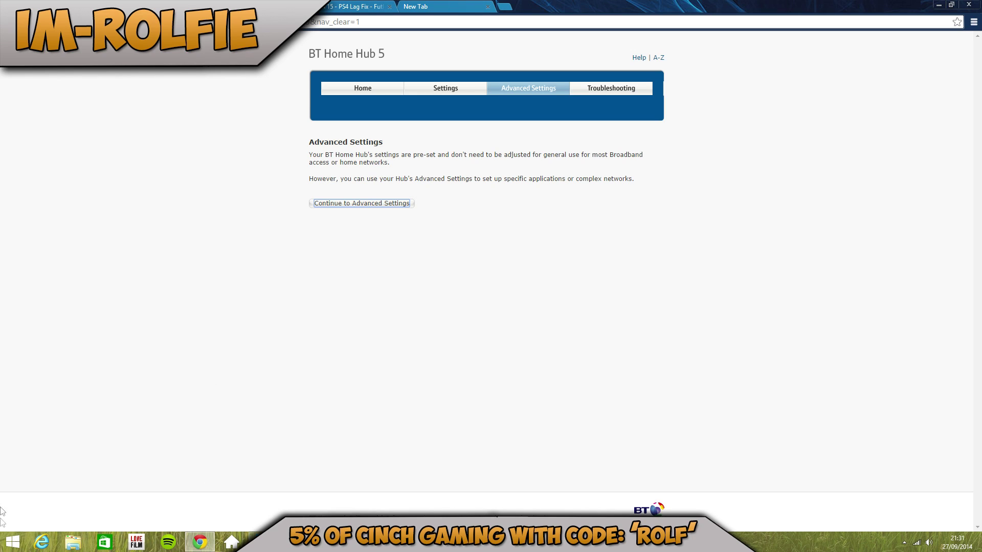
Step: Look up Command Prompt on the Start screen, then return to Chrome on a new tab
left_click(12, 547)
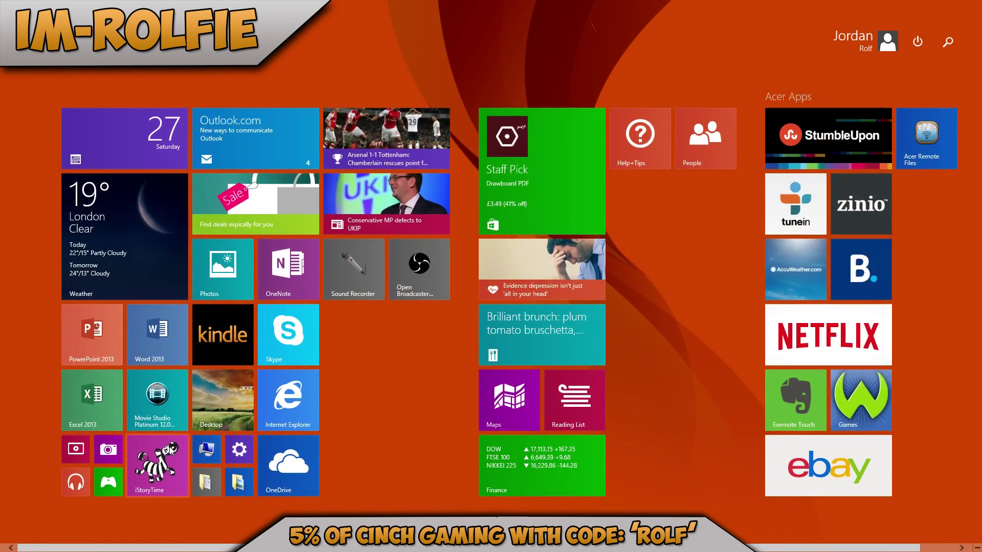
type("cmd")
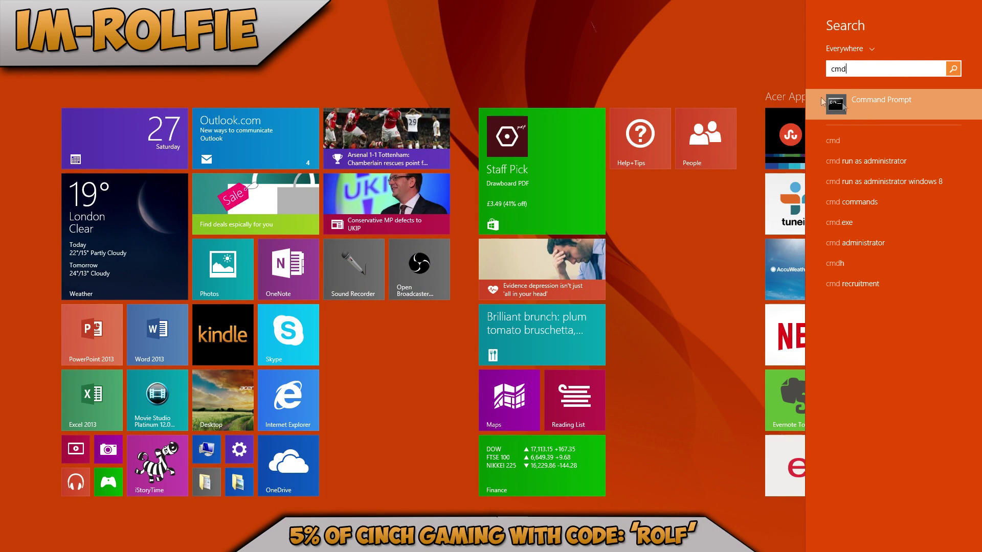
left_click(345, 81)
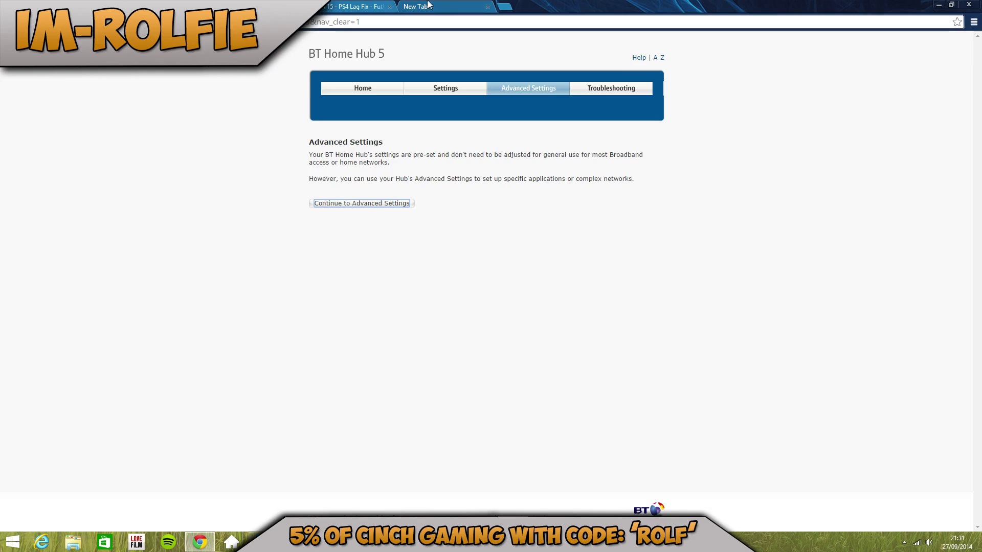
left_click(429, 5)
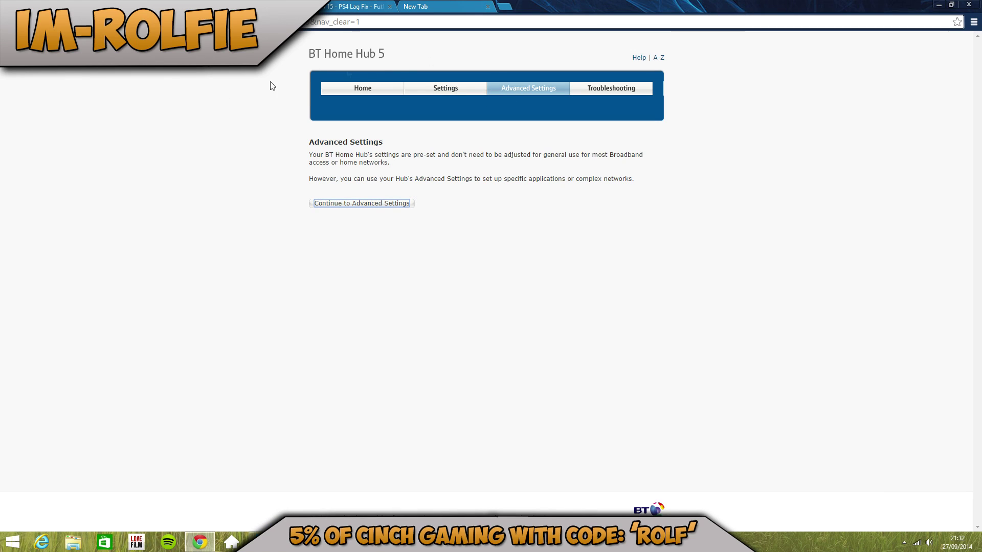
Step: Confirm continuing into the hub's Advanced Settings
left_click(400, 204)
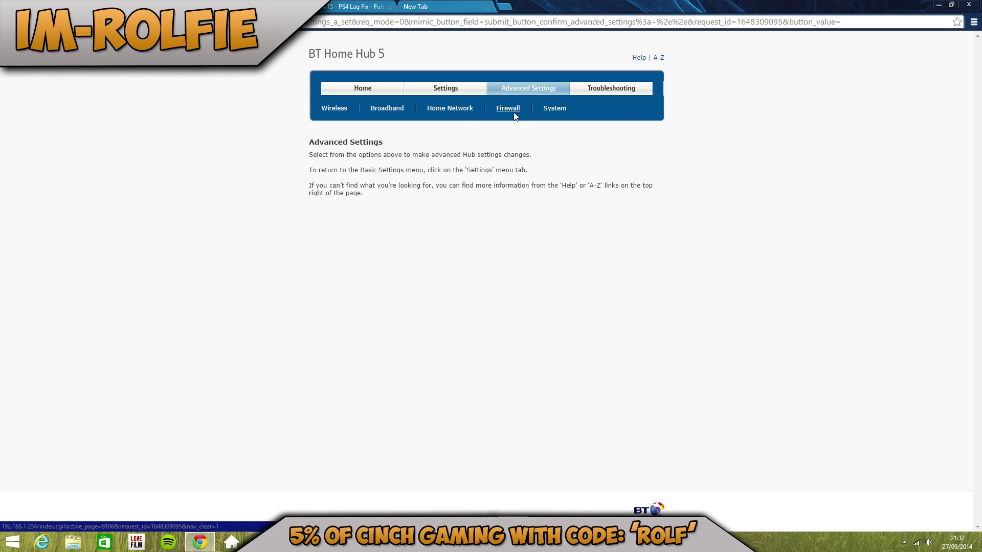
Step: Open Firewall, then its UPnP settings page
left_click(514, 113)
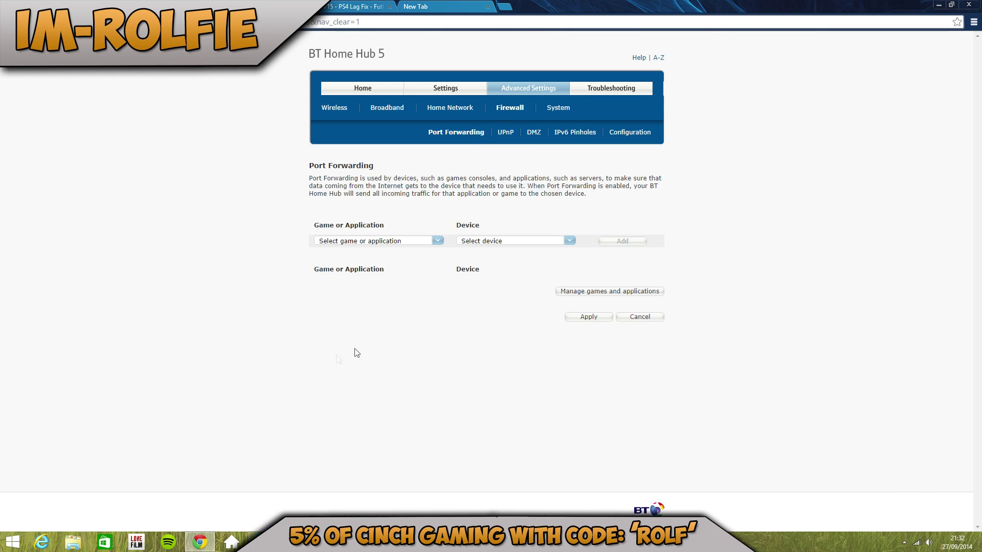
left_click(504, 133)
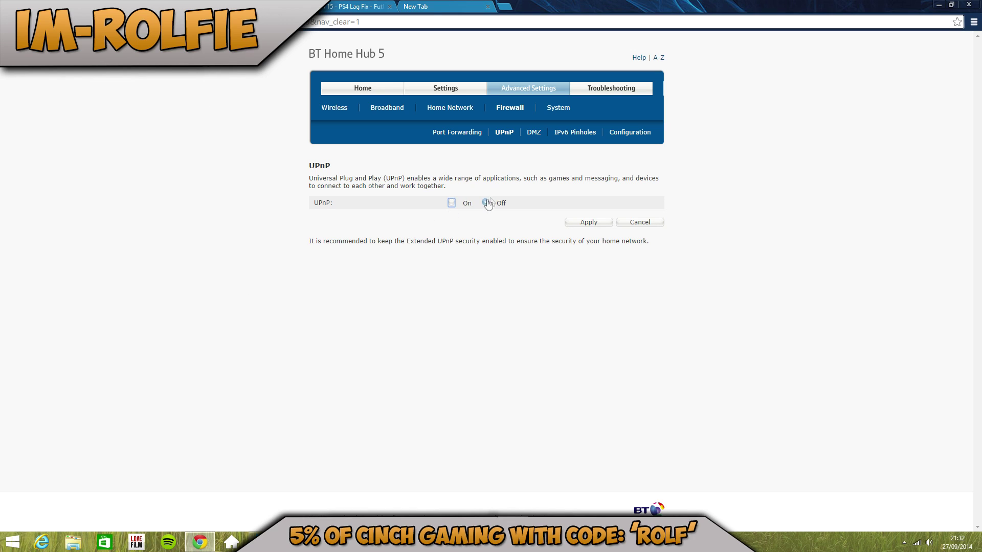
Step: Apply the UPnP setting as Off
left_click(591, 222)
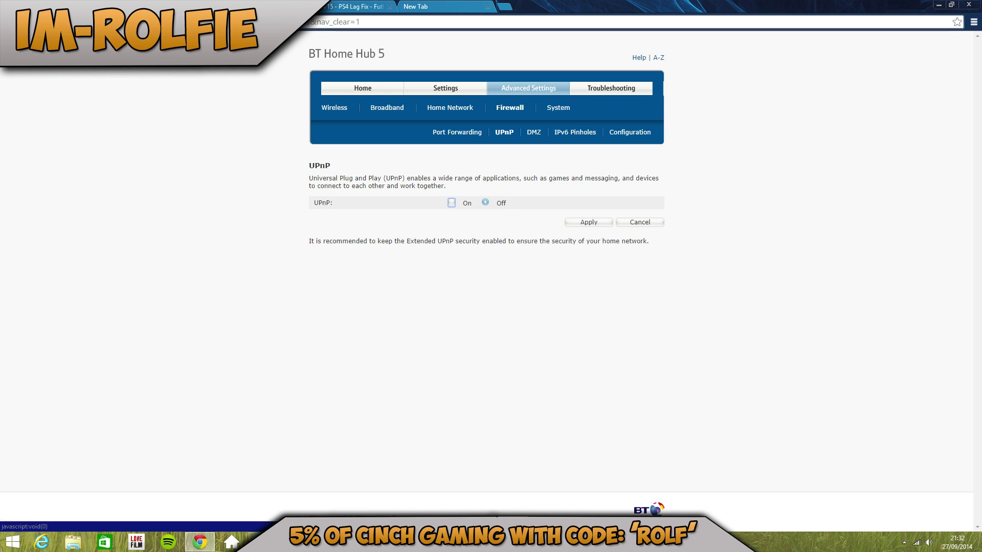